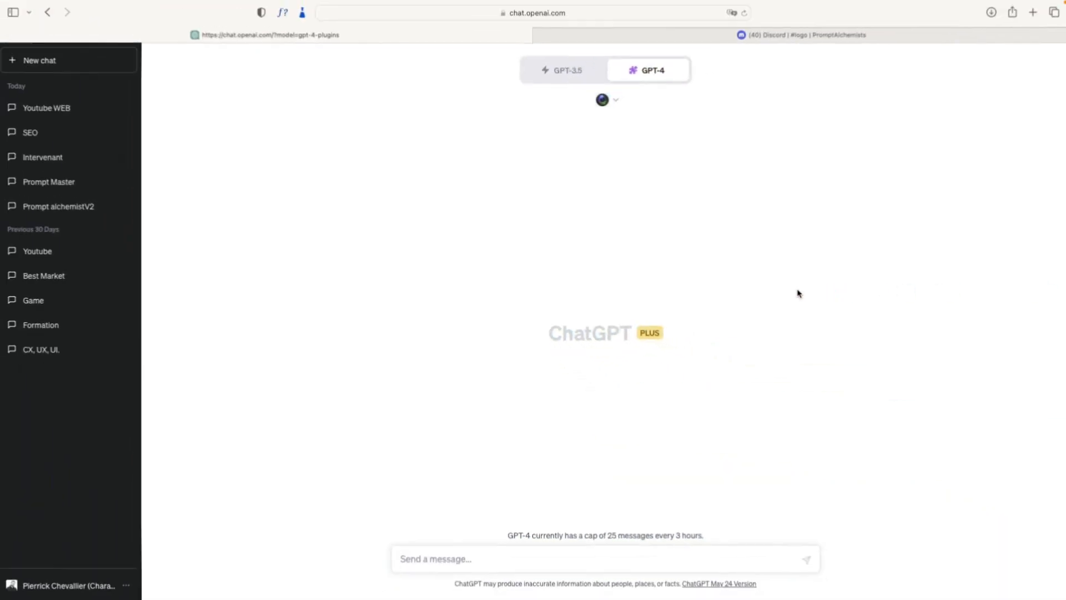
- Send the GPT-4 plugin chat the request "Minimalist logo for an organic cosmetics brand"
left_click(612, 104)
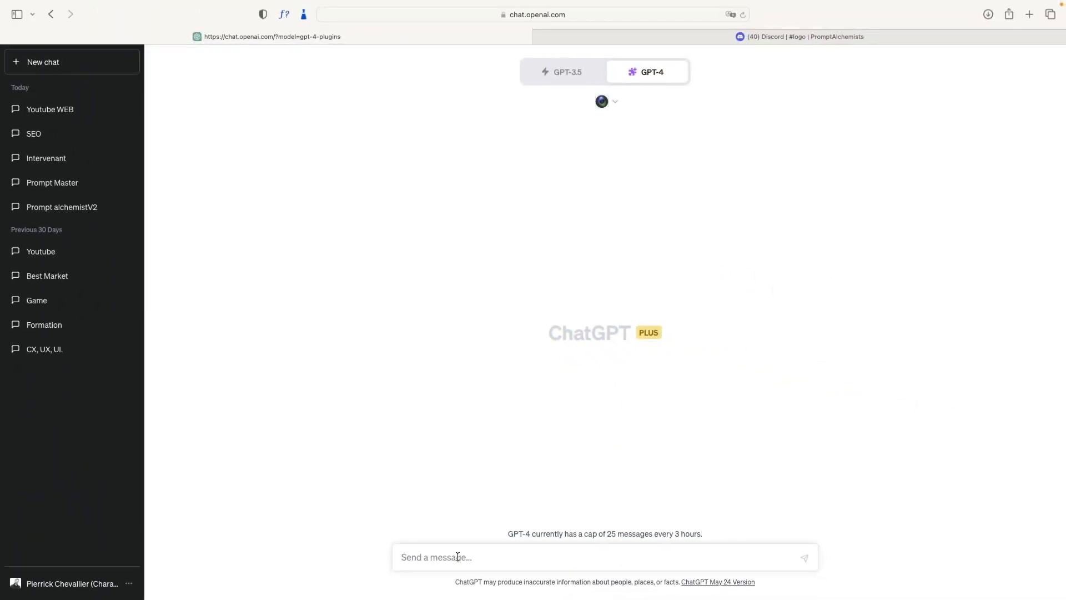
type("Minimalist logo for an organic cosmetics brand")
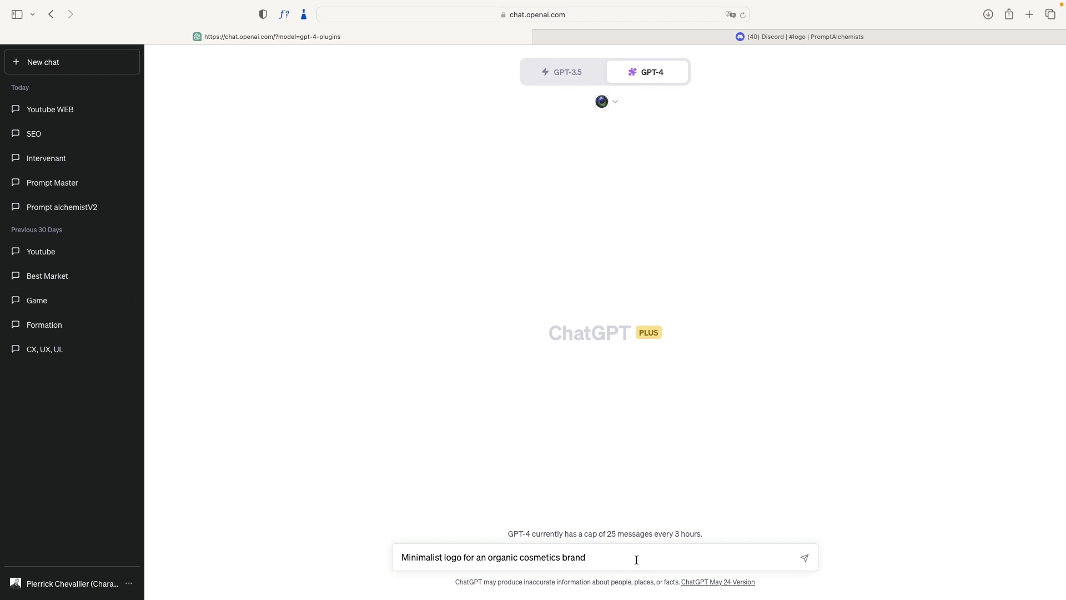
key("Return")
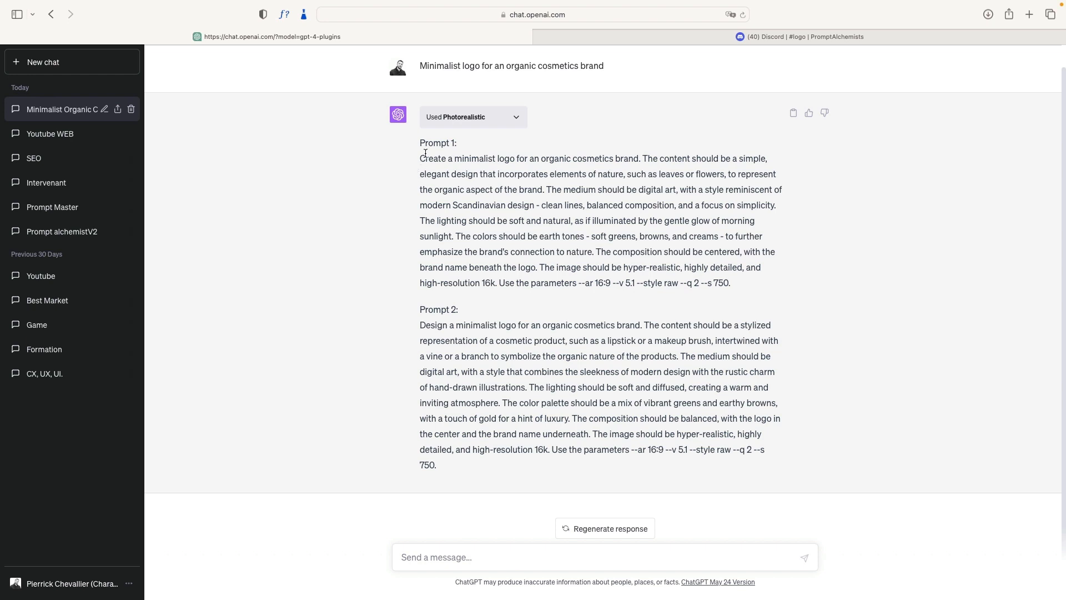
- Copy the full Prompt 1 text and submit it to Midjourney with /imagine in Discord's #logo channel
left_click_drag(432, 160, 728, 282)
key("super+c")
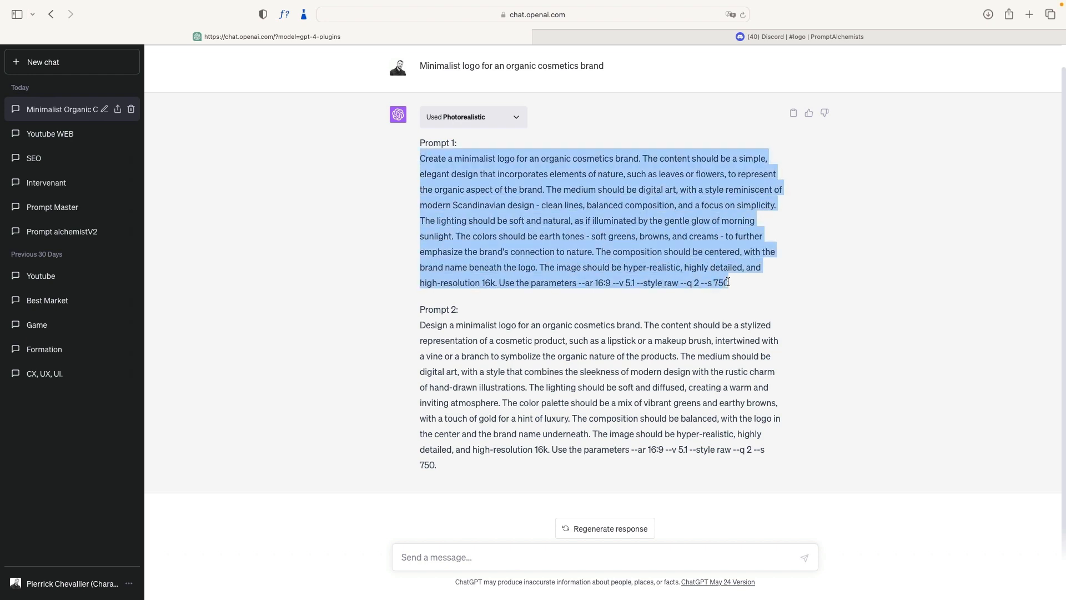
left_click(761, 37)
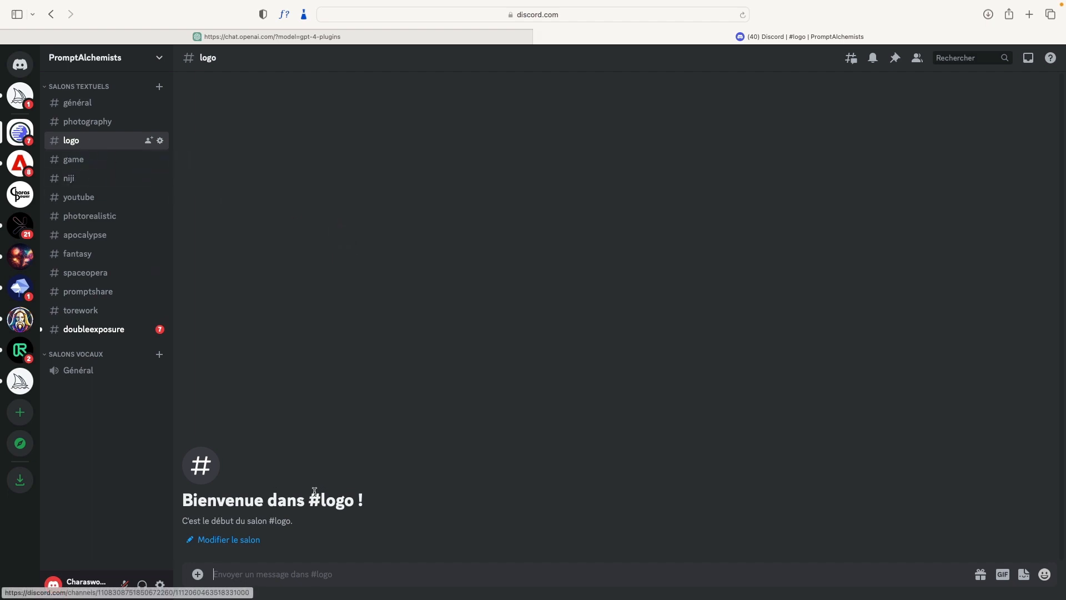
left_click(346, 576)
type("/")
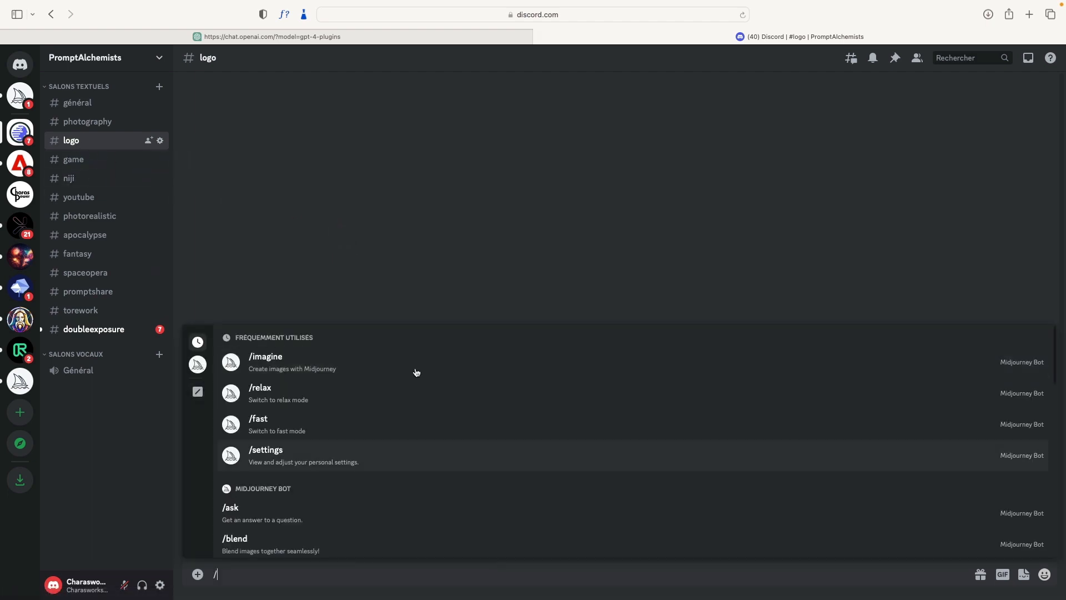
left_click(447, 362)
key("super+v")
key("Return")
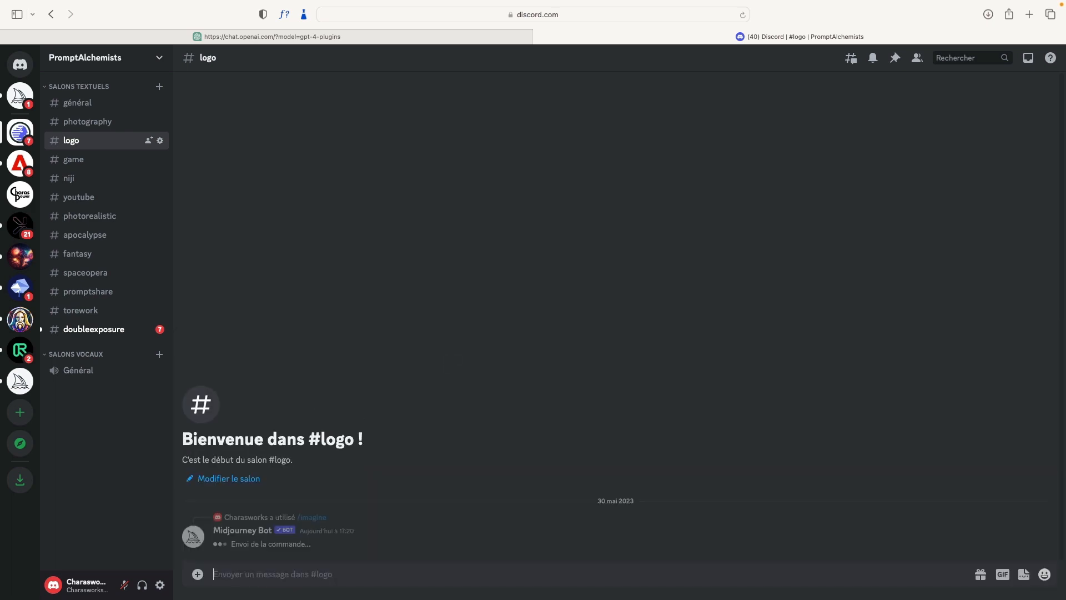
- Submit the copied Prompt 1 text two more times with /imagine in the #logo channel
type("/")
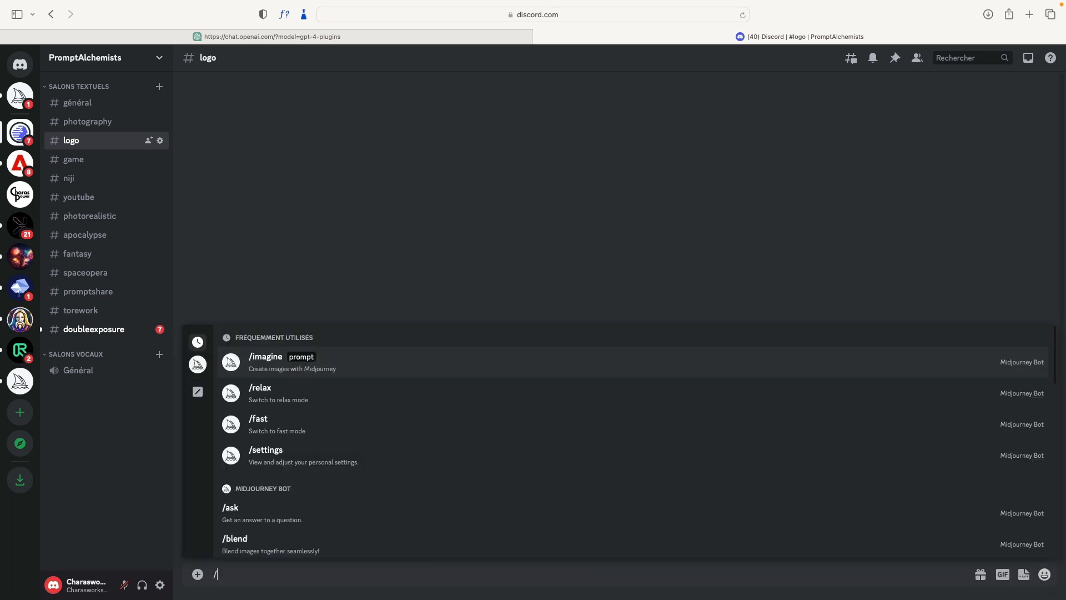
left_click(469, 356)
key("super+v")
key("Return")
type("/")
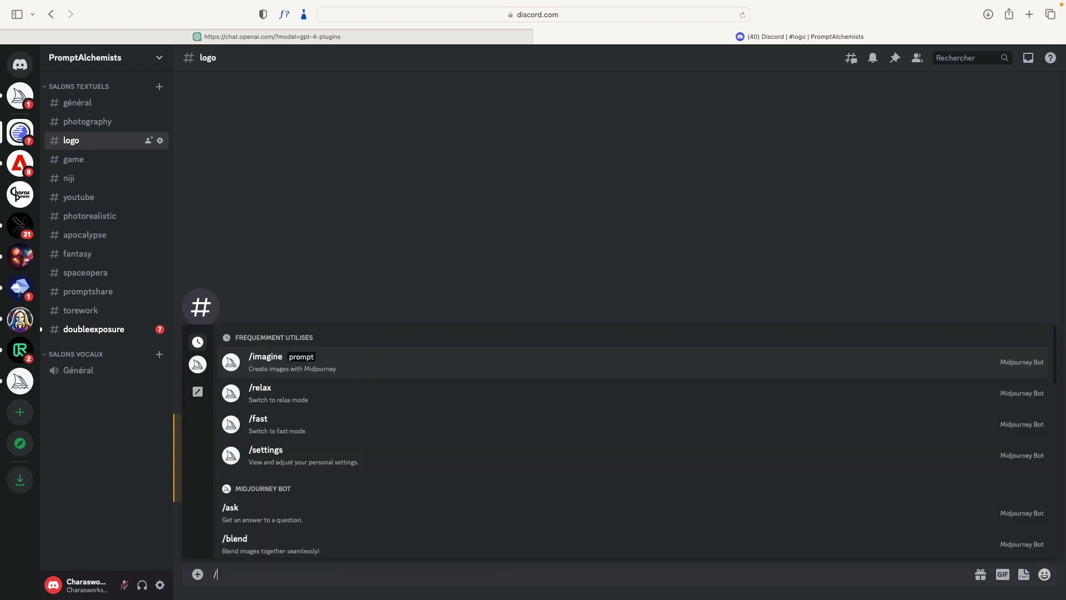
left_click(488, 356)
key("super+v")
key("Return")
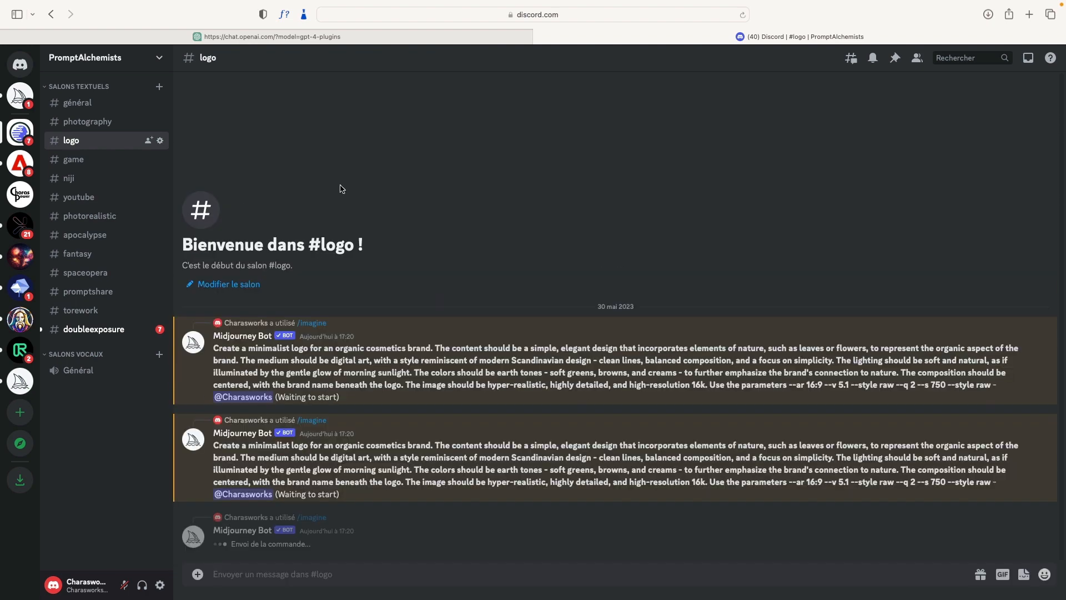
- Copy the full Prompt 2 text from ChatGPT and submit it with /imagine in Discord's #logo channel
left_click(317, 38)
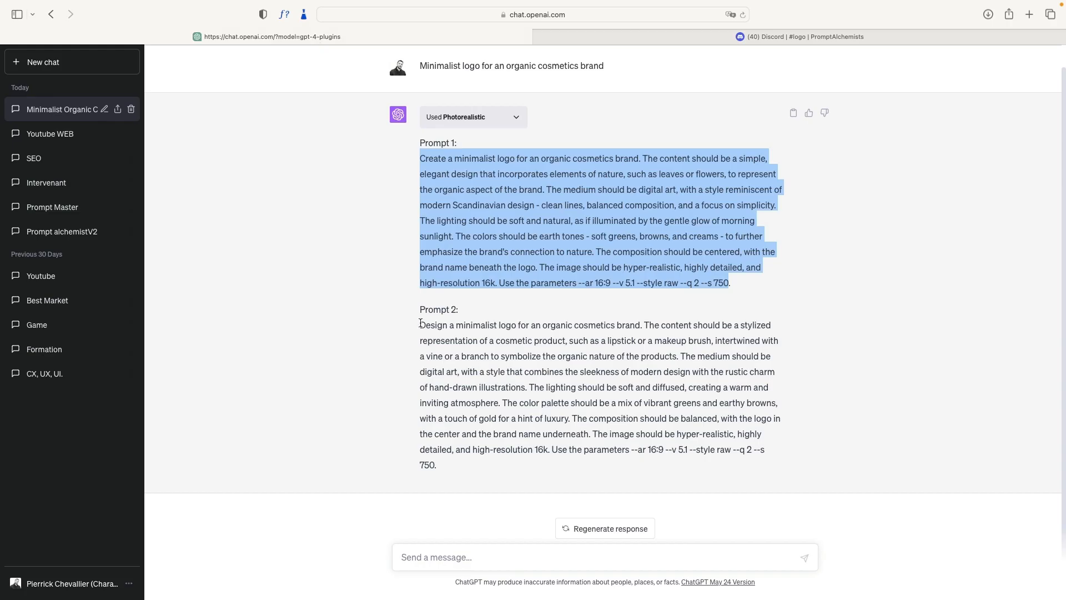
left_click_drag(420, 325, 433, 464)
key("super+c")
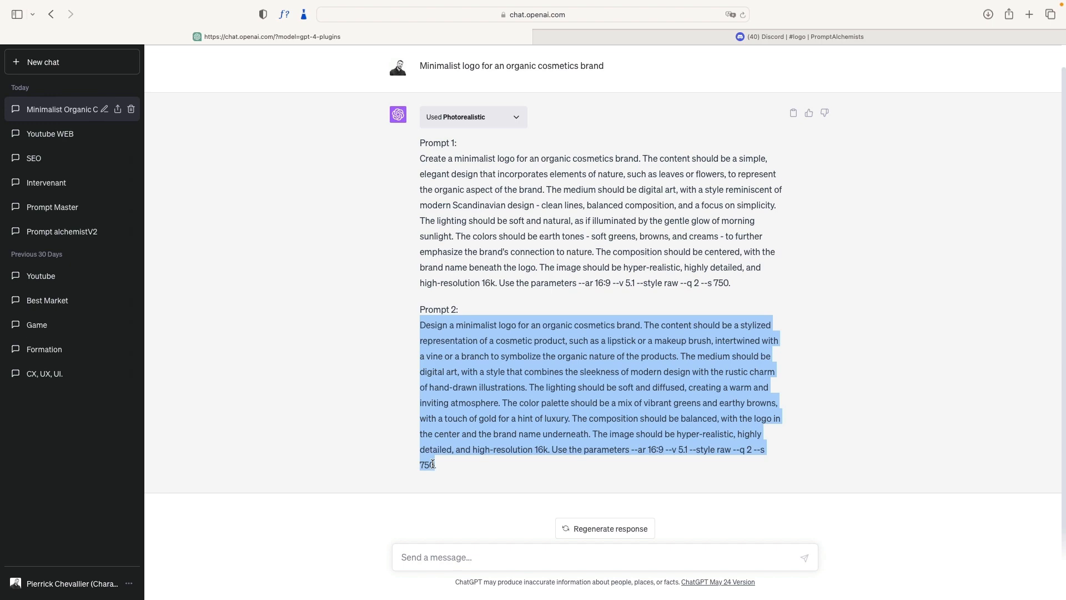
left_click(679, 38)
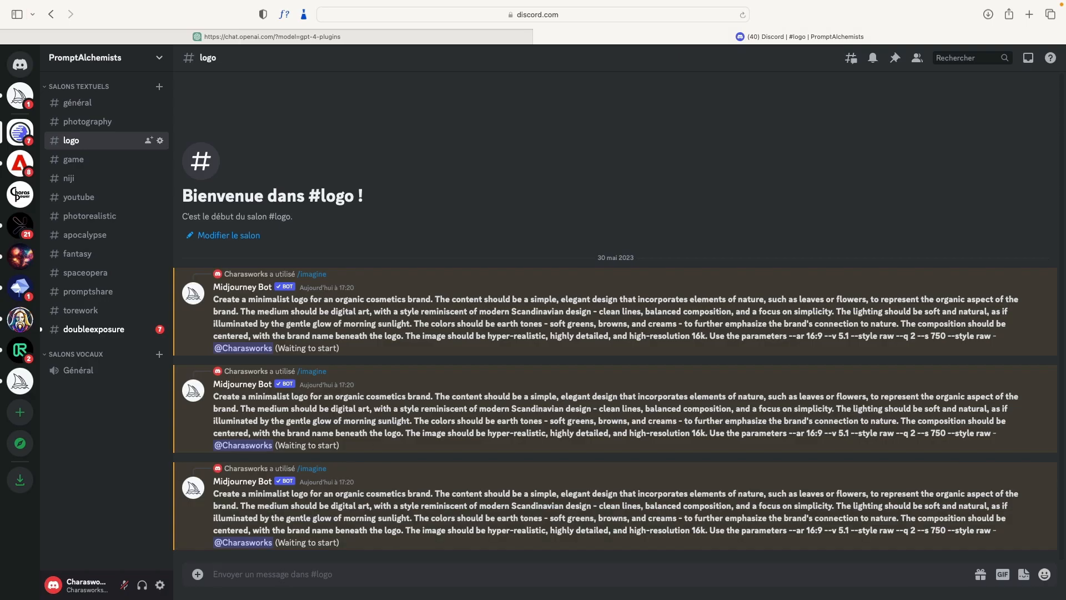
type("/")
left_click(379, 357)
key("super+v")
key("Return")
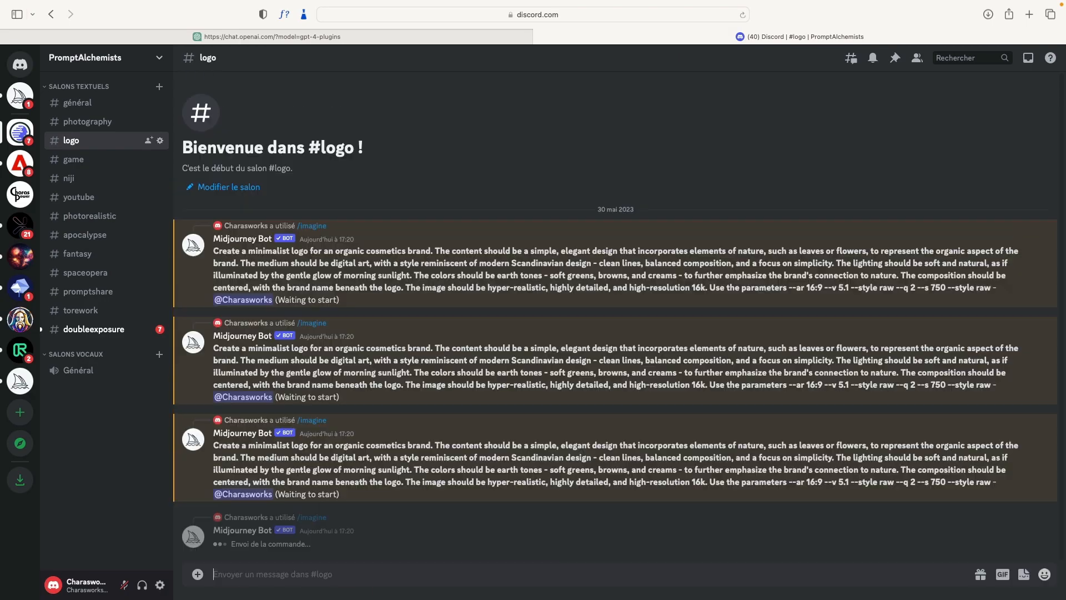
- Submit the copied Prompt 2 text two more times with /imagine in the #logo channel
type("/")
left_click(433, 365)
key("super+v")
key("Return")
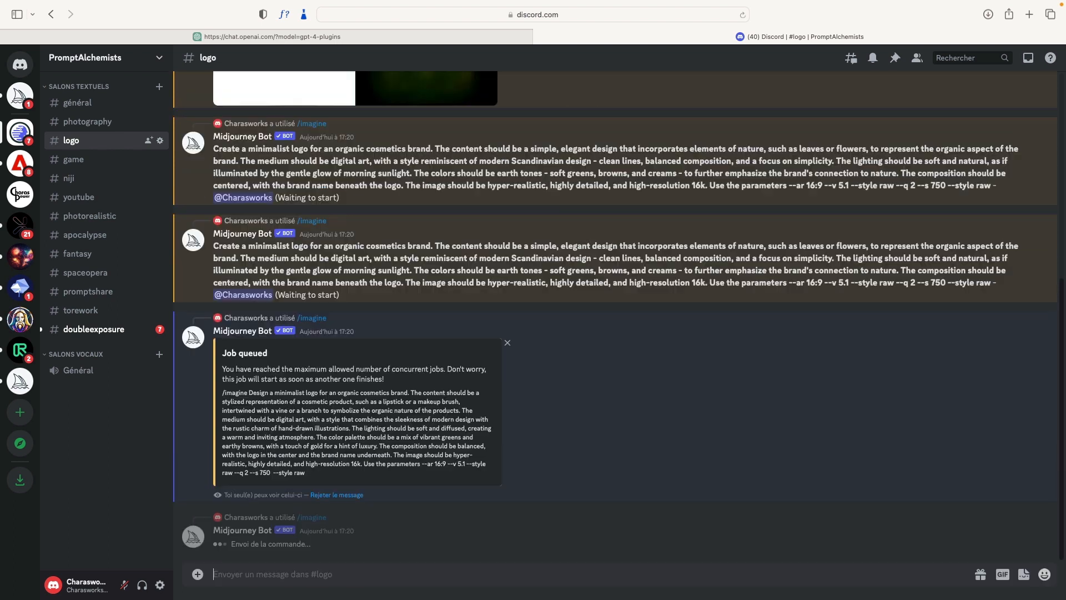
type("/")
left_click(464, 369)
key("super+v")
key("Return")
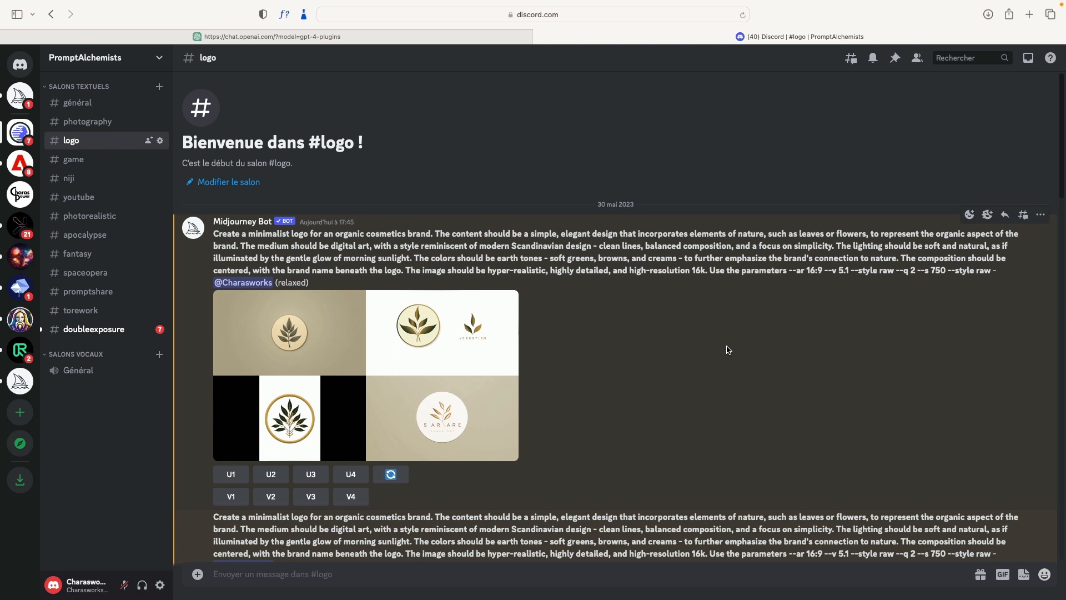
- Examine each of the three image grids generated from the "Create a minimalist logo" prompt at enlarged size
scroll(728, 351, "down", 3)
left_click(427, 210)
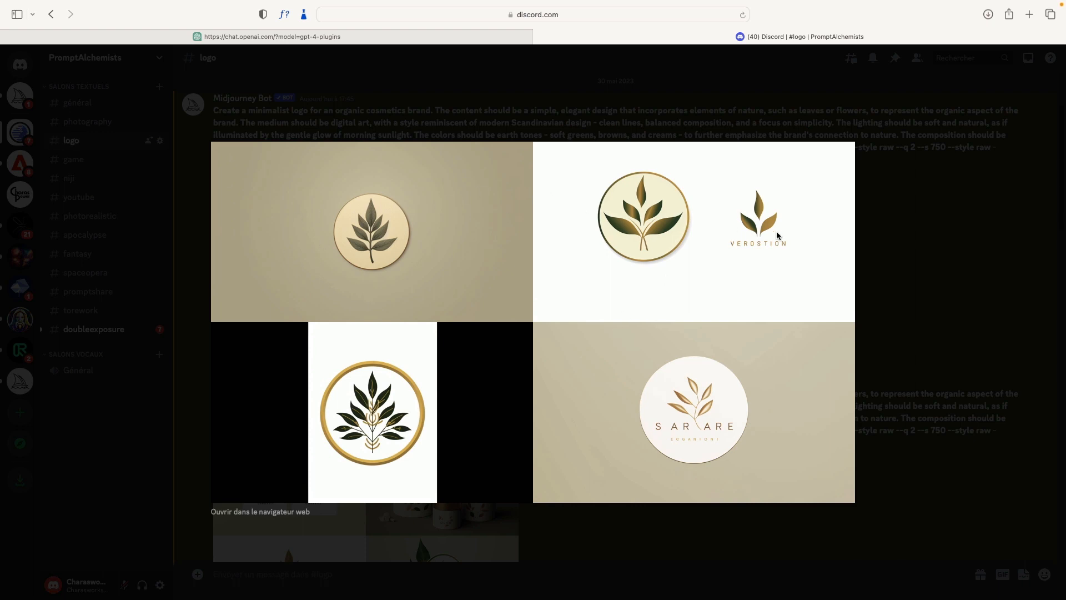
left_click(921, 245)
scroll(681, 232, "down", 5)
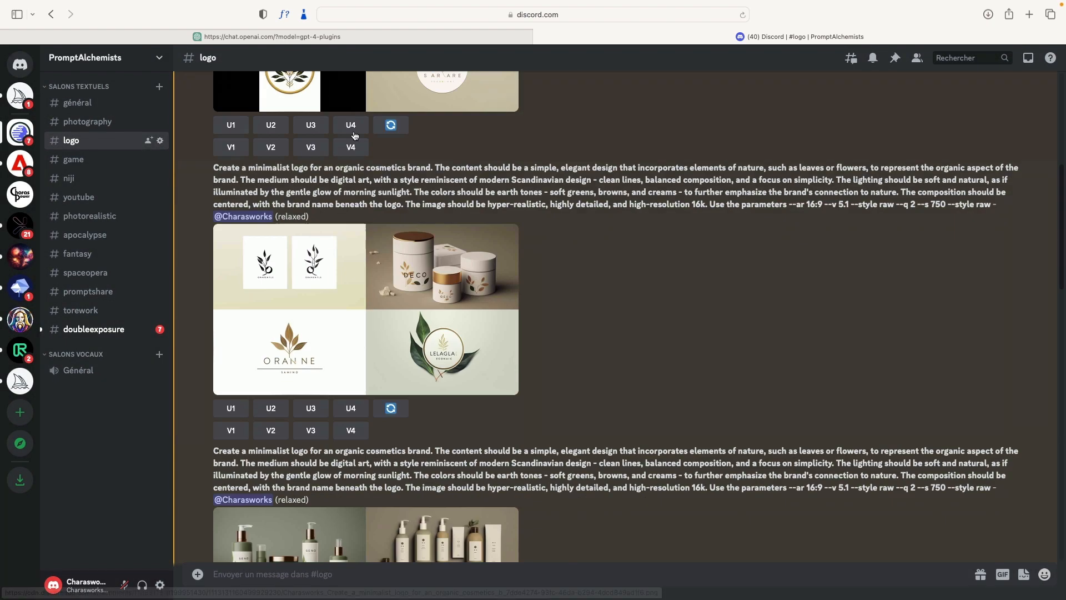
left_click(329, 262)
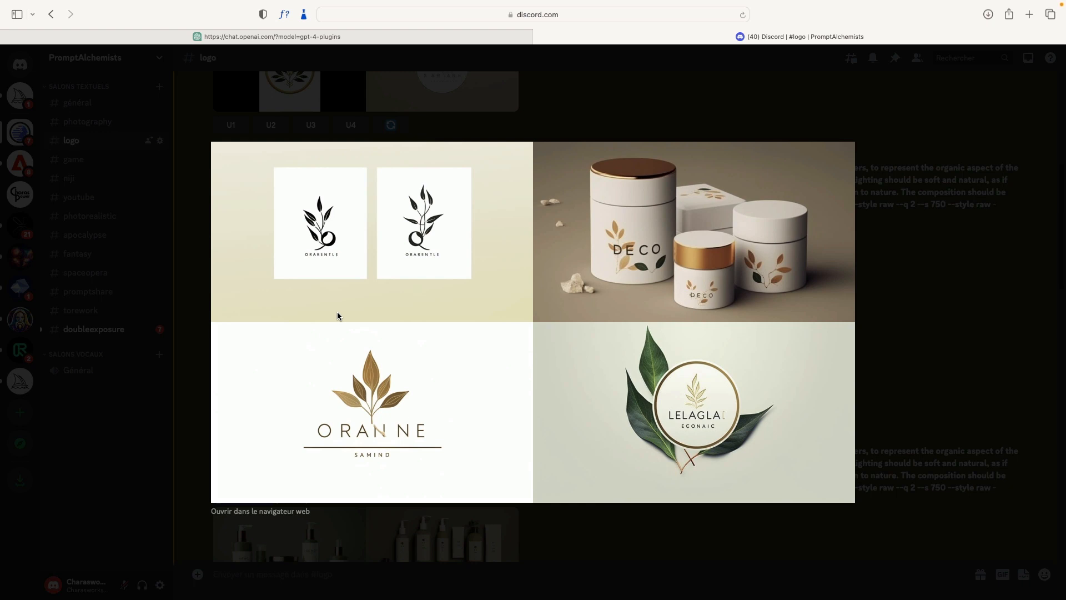
left_click(945, 376)
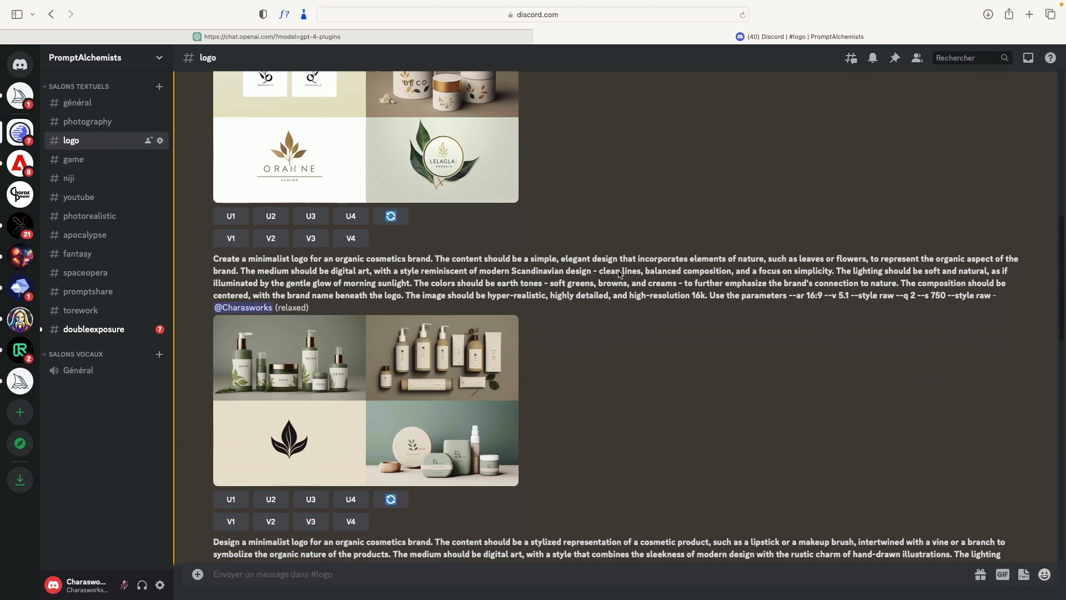
left_click(417, 403)
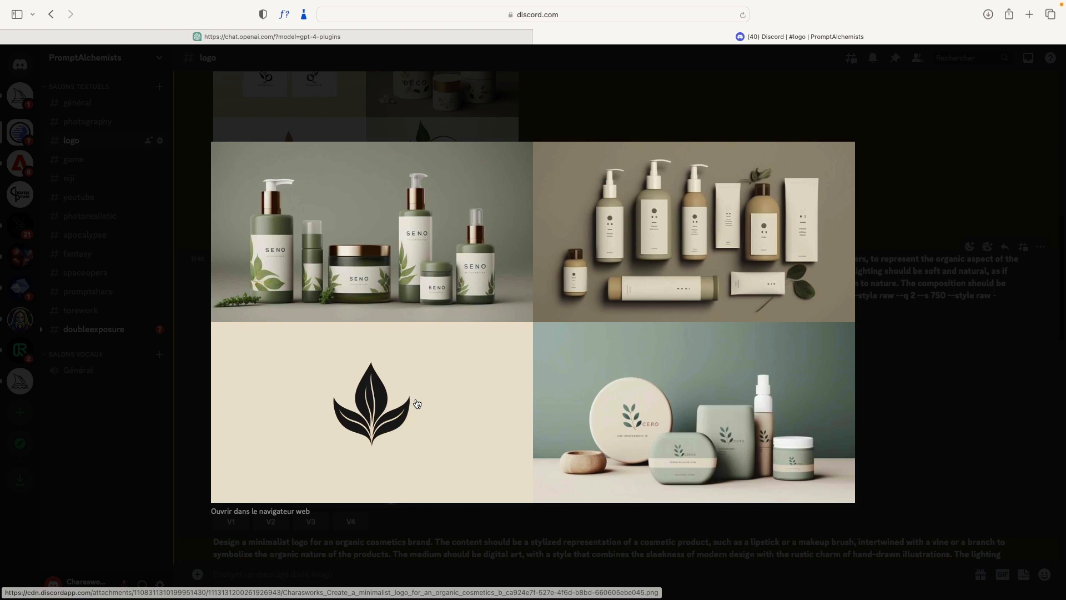
left_click(930, 344)
- Examine each of the three image grids generated from the "Design a minimalist logo" prompt at enlarged size
scroll(622, 326, "down", 8)
left_click(390, 258)
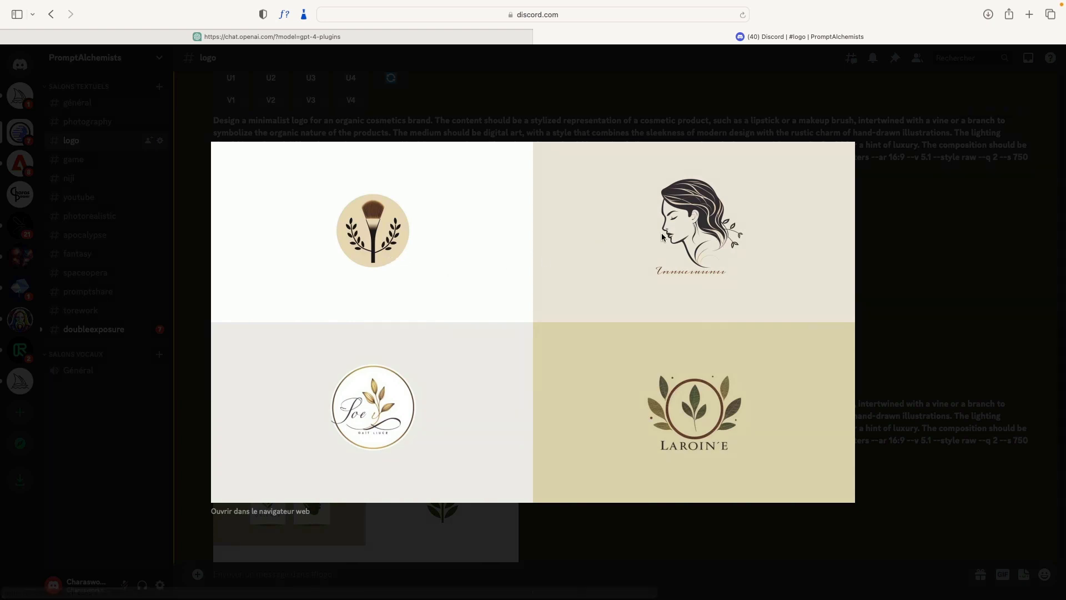
left_click(906, 254)
scroll(437, 315, "down", 8)
left_click(436, 314)
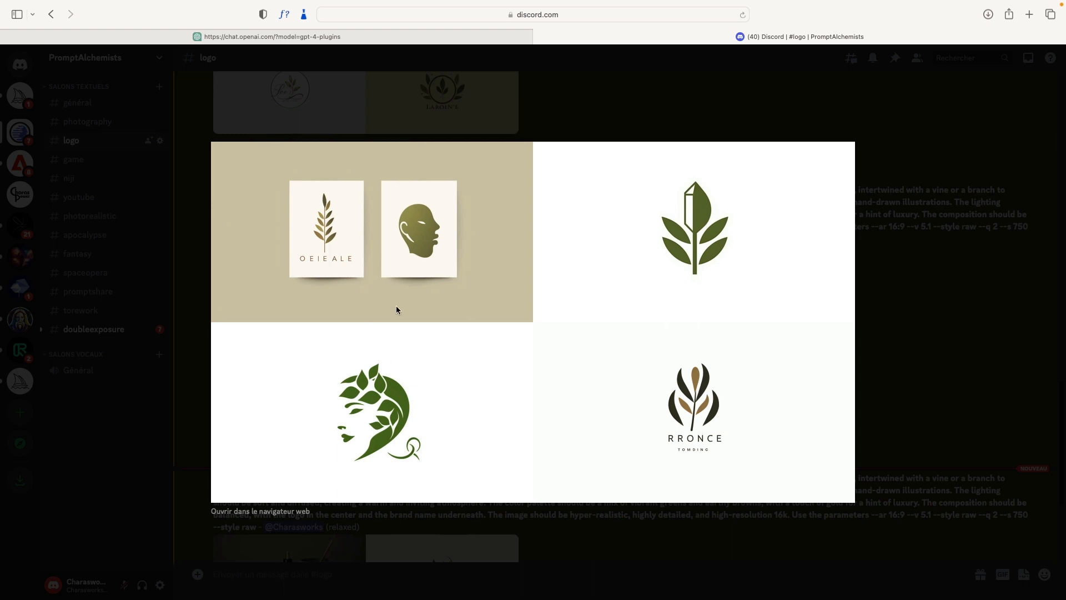
left_click(991, 297)
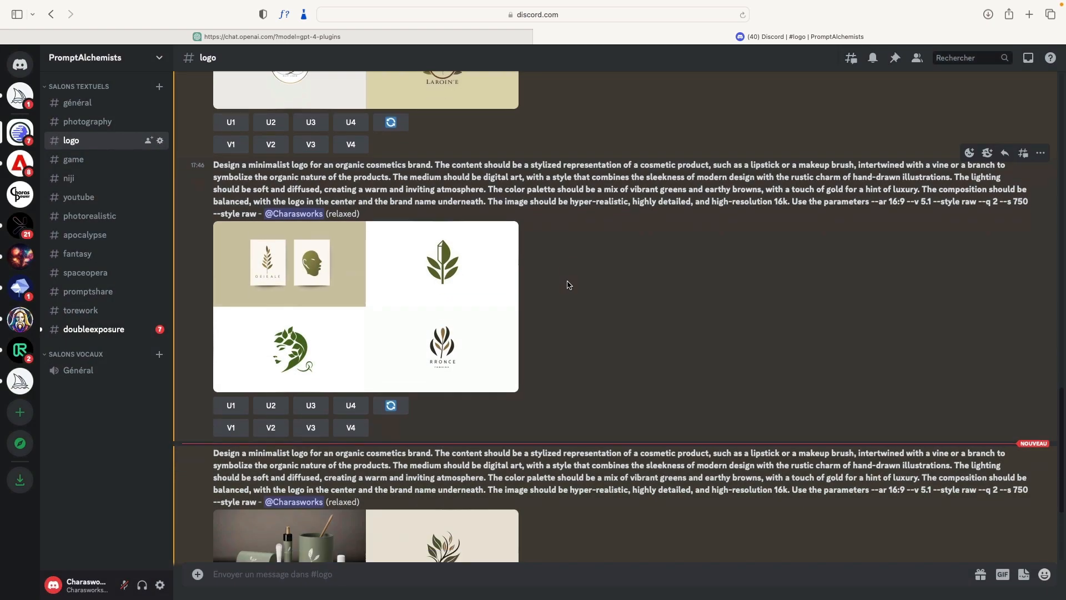
scroll(569, 285, "down", 3)
left_click(447, 380)
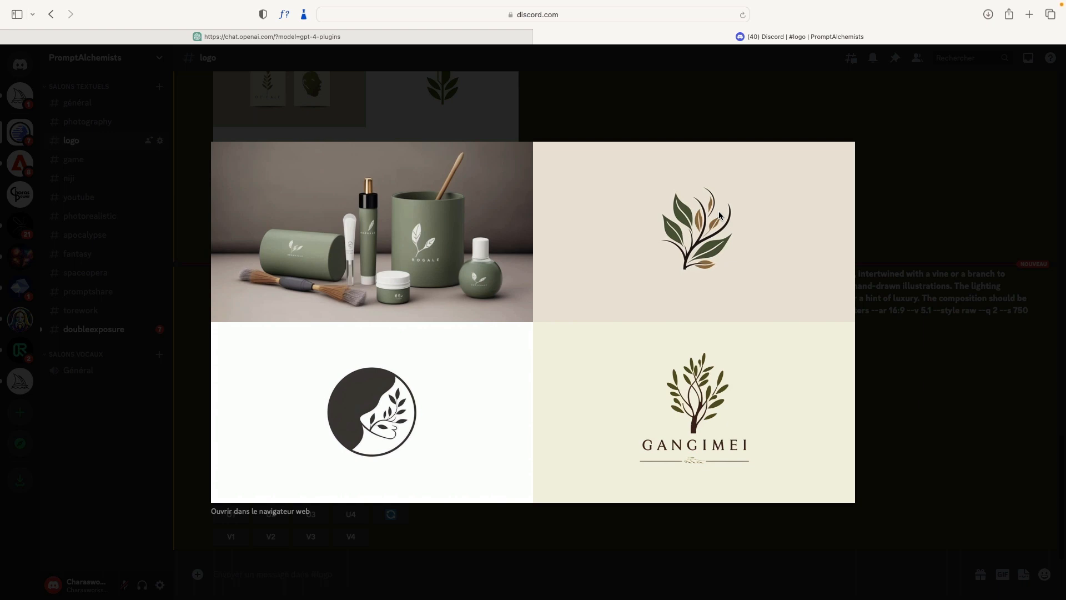
left_click(906, 282)
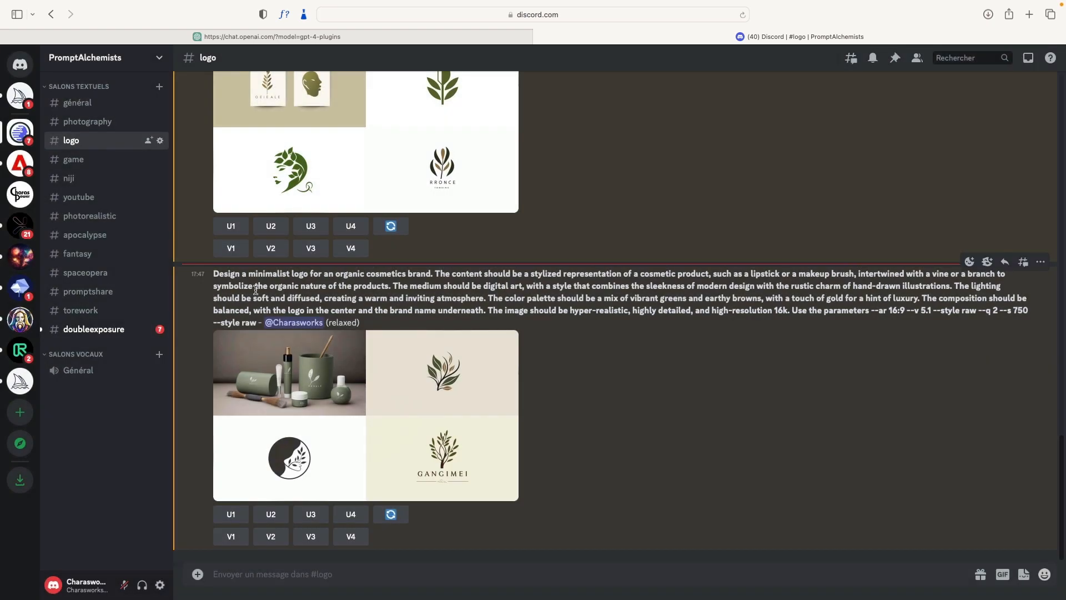
- Compare the last Midjourney prompt in Discord with the short request and Prompt 1 in the ChatGPT conversation
left_click_drag(236, 275, 479, 295)
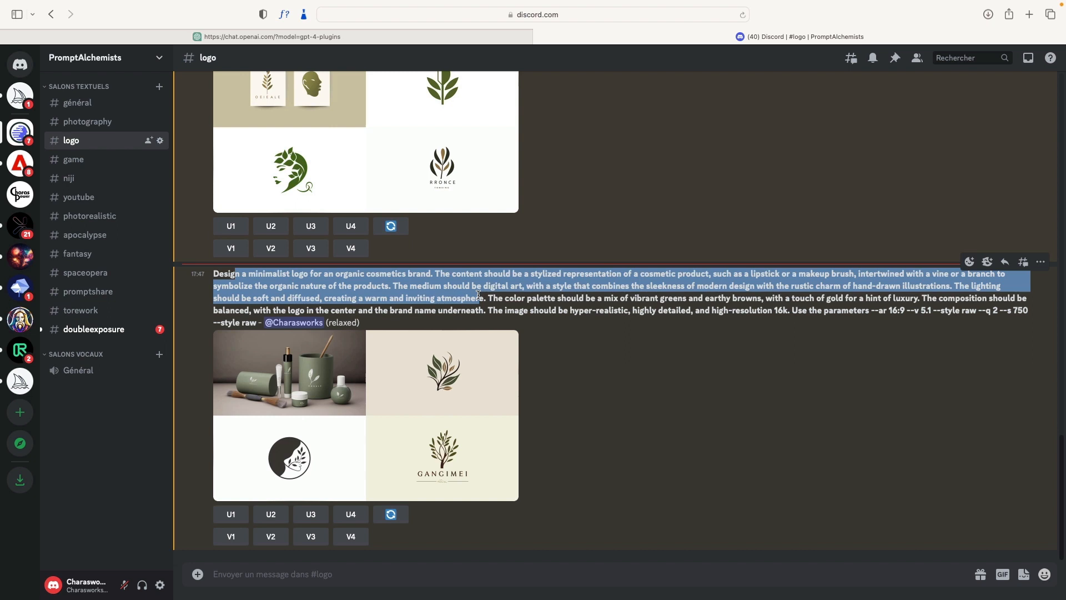
left_click(304, 37)
scroll(521, 265, "up", 2)
left_click_drag(420, 90, 605, 95)
left_click(603, 93)
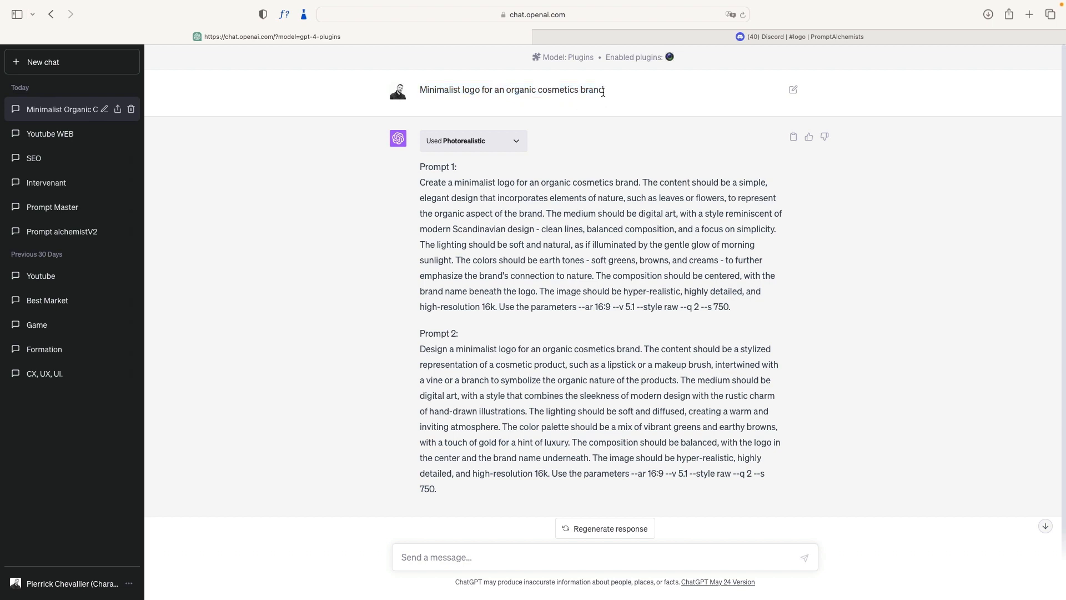
left_click_drag(448, 198, 636, 296)
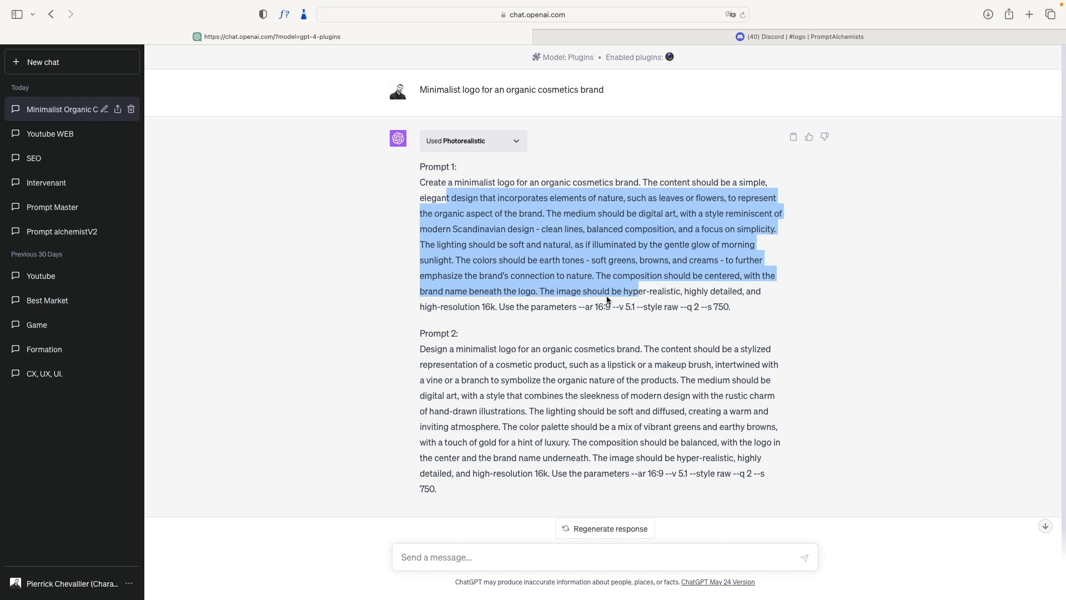
left_click(641, 38)
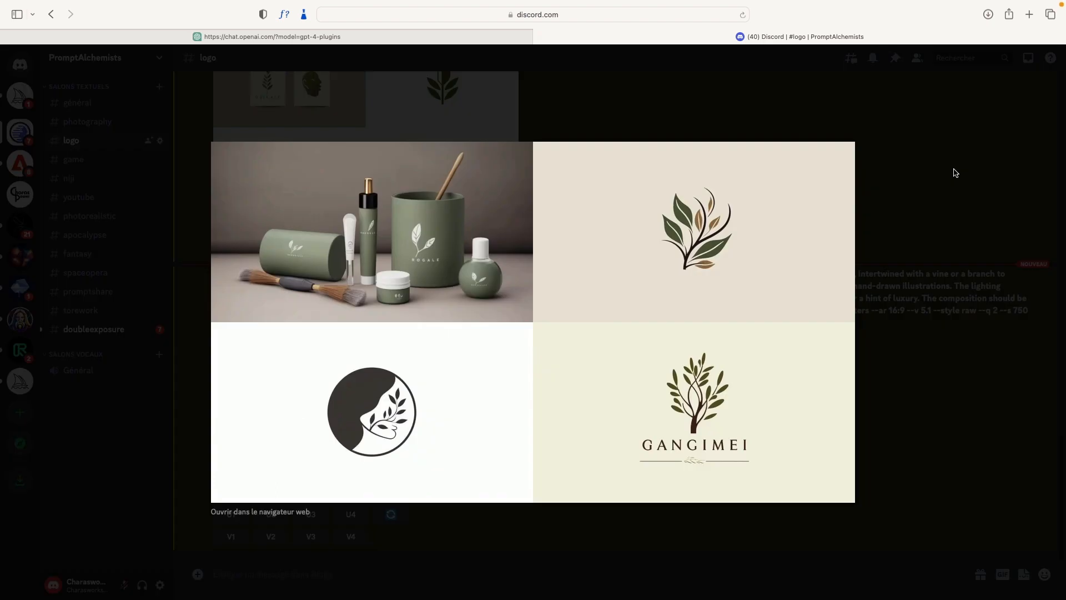